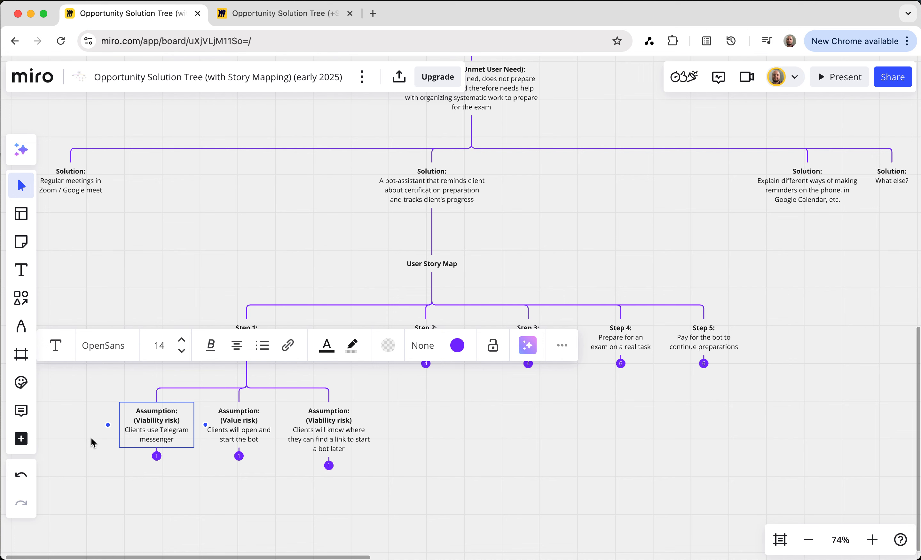
Review the three Step 1 assumptions: clients use Telegram, will open and start the bot, and will know where to find its link
{"action": "left_click", "coordinate": [94, 446]}
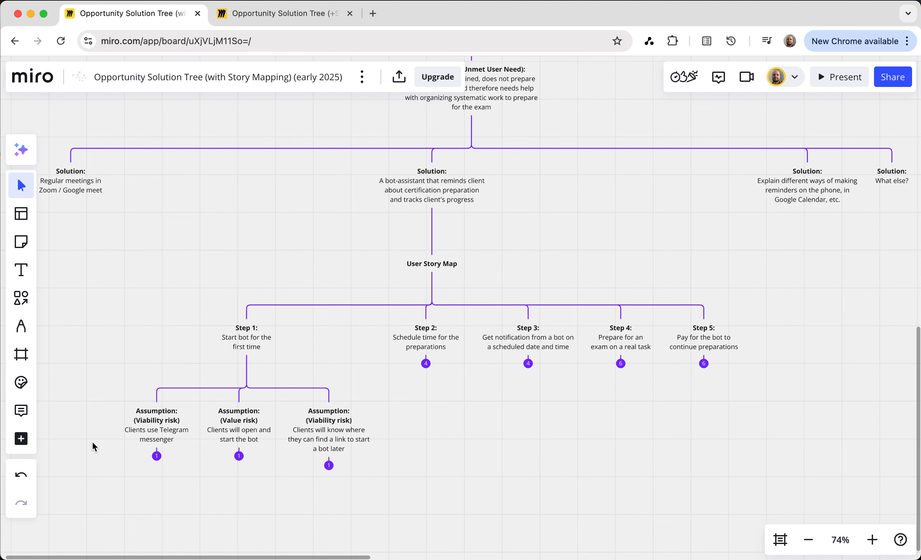
{"action": "left_click", "coordinate": [242, 436]}
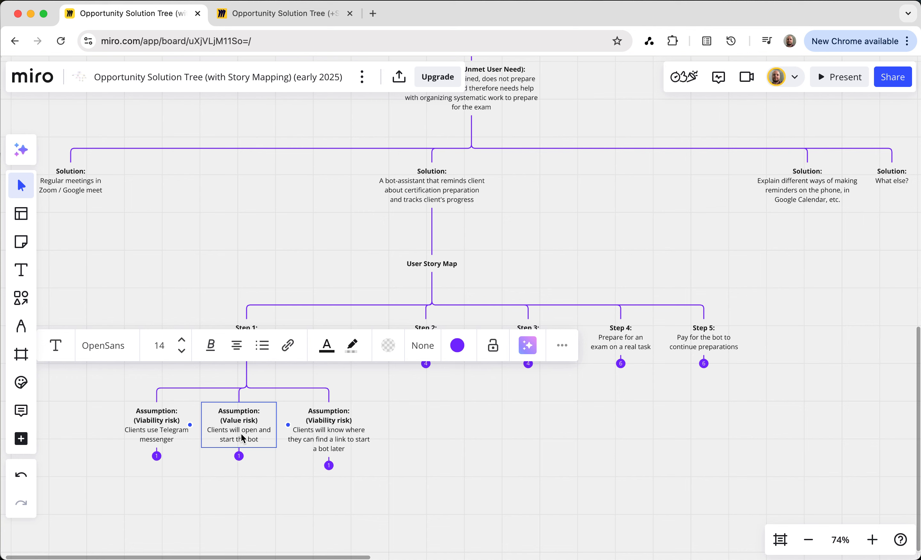
{"action": "left_click", "coordinate": [284, 495]}
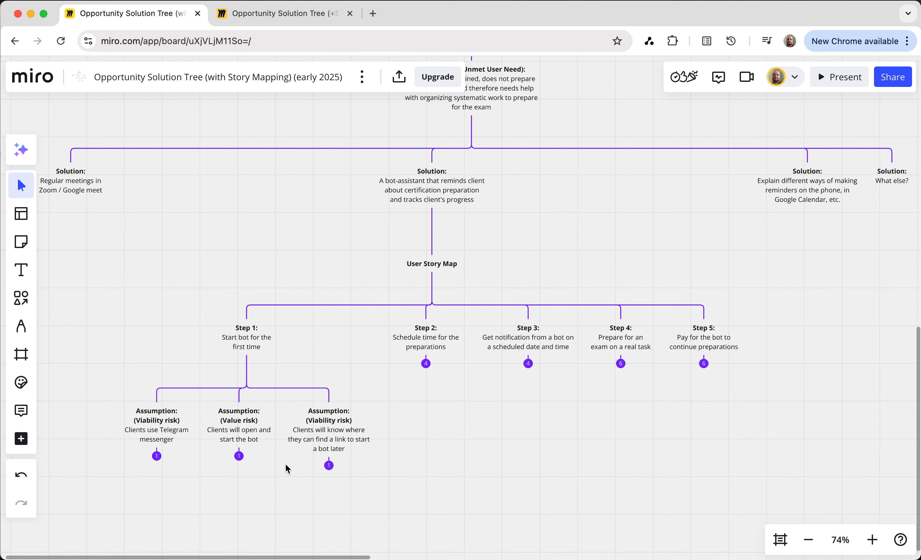
{"action": "left_click", "coordinate": [352, 433]}
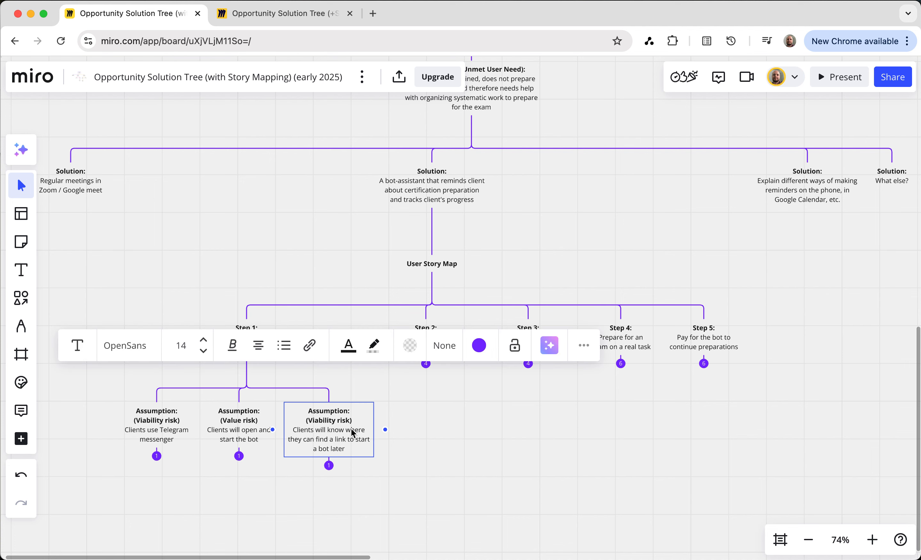
{"action": "left_click", "coordinate": [410, 431]}
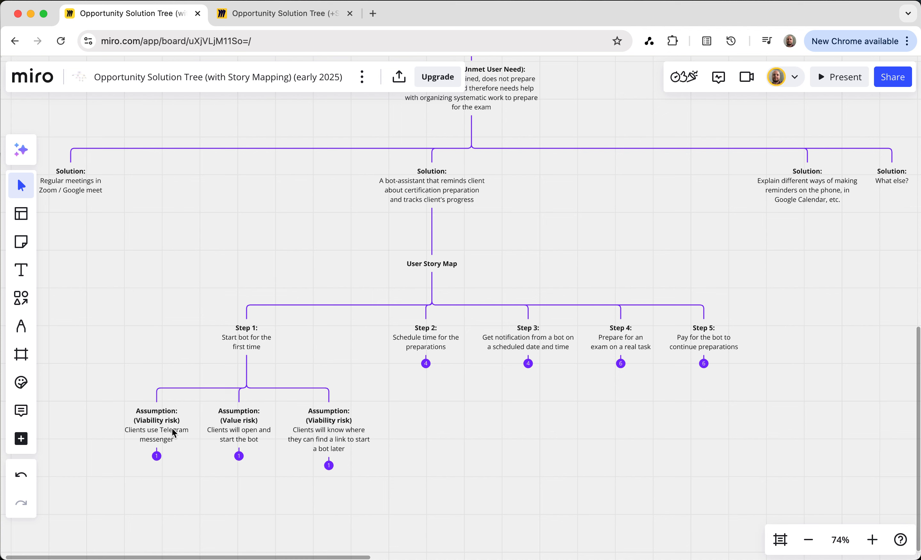
Expand the experiments beneath the assumptions "Clients use Telegram messenger" and "Clients will open and start the bot"
{"action": "left_click", "coordinate": [157, 457]}
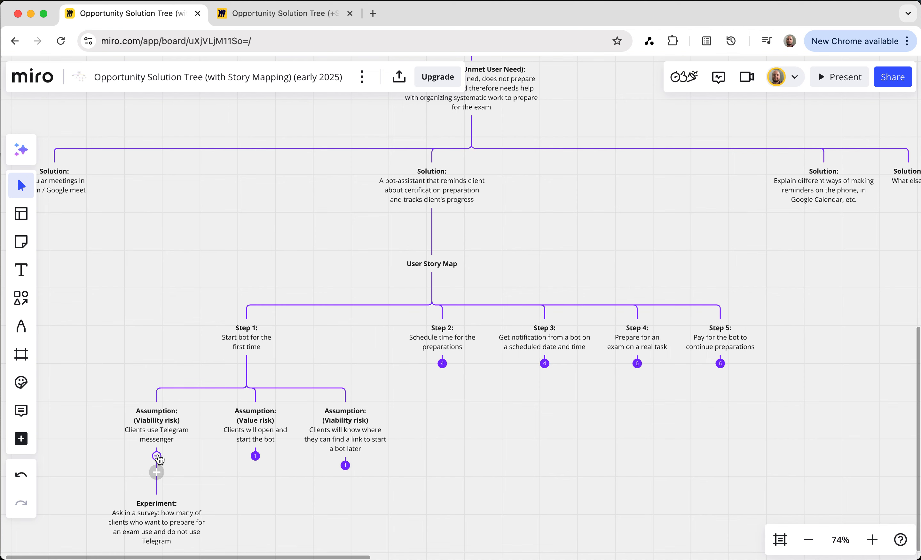
{"action": "scroll", "coordinate": [159, 459], "scroll_direction": "down", "scroll_amount": 2}
{"action": "scroll", "coordinate": [226, 431], "scroll_direction": "down", "scroll_amount": 2}
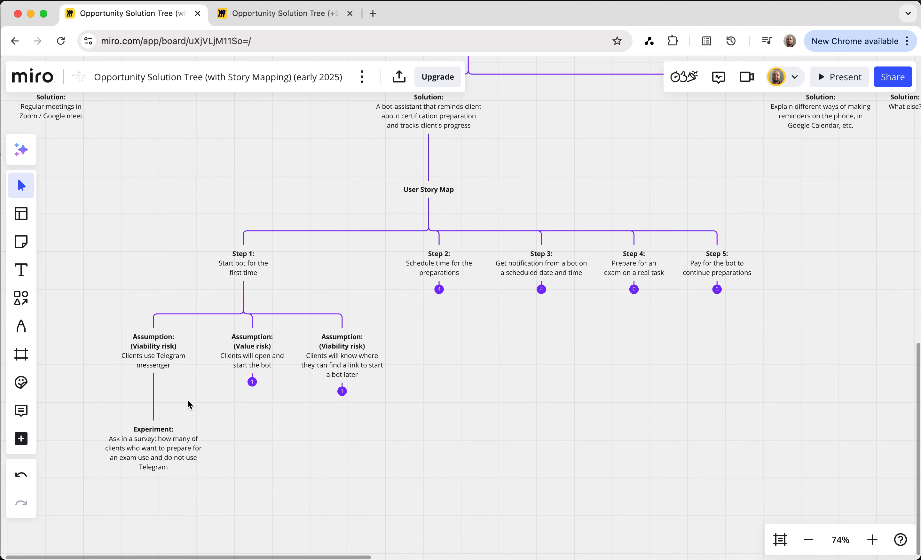
{"action": "left_click", "coordinate": [168, 451]}
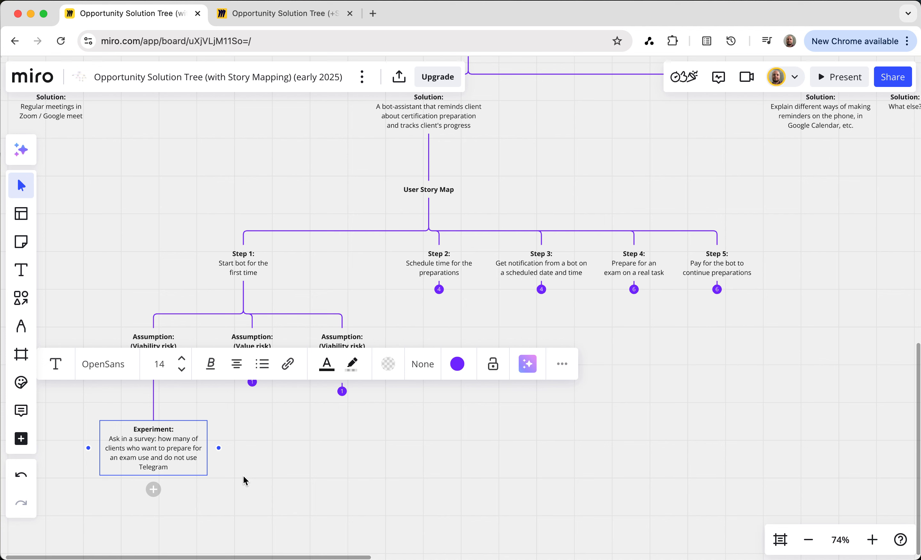
{"action": "left_click", "coordinate": [272, 456]}
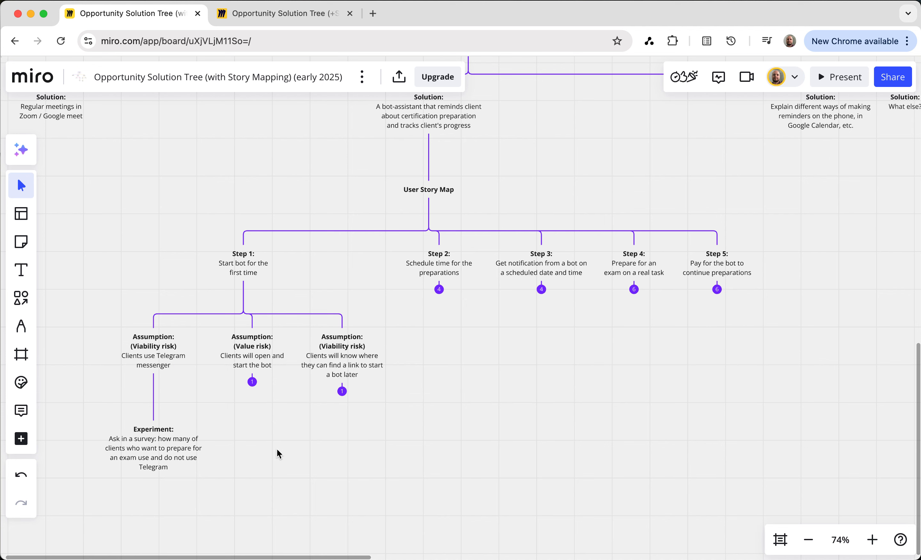
{"action": "left_click", "coordinate": [252, 383]}
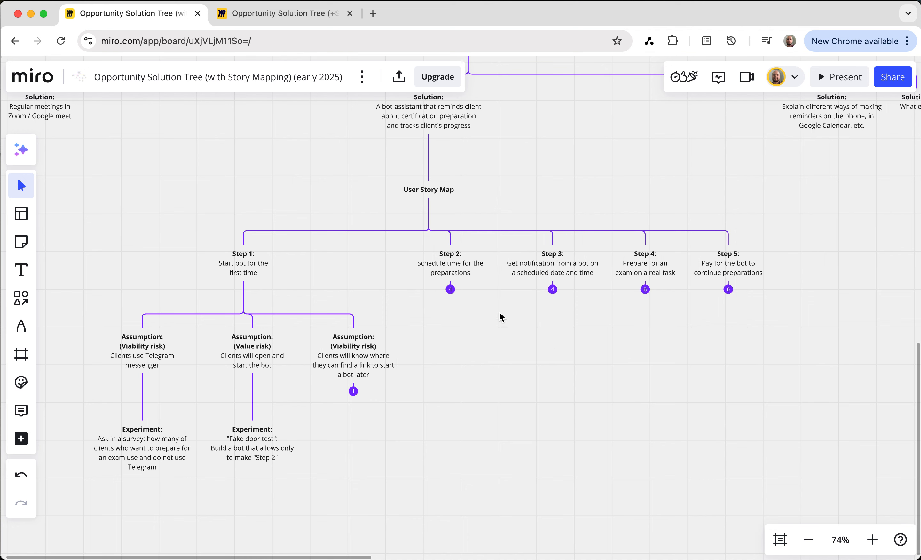
Collapse and re-expand the experiment branch under the assumption "Clients use Telegram messenger"
{"action": "mouse_move", "coordinate": [460, 109]}
{"action": "left_click", "coordinate": [148, 360]}
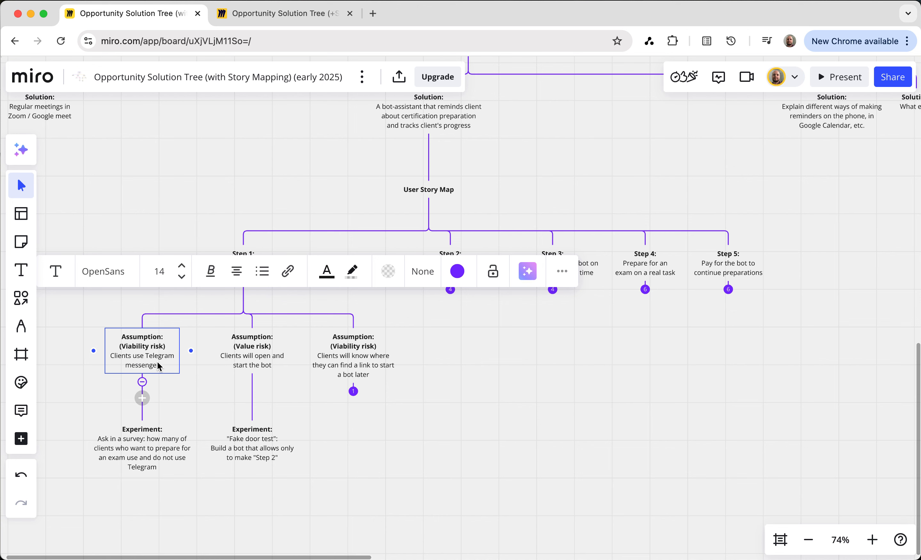
{"action": "left_click", "coordinate": [142, 382]}
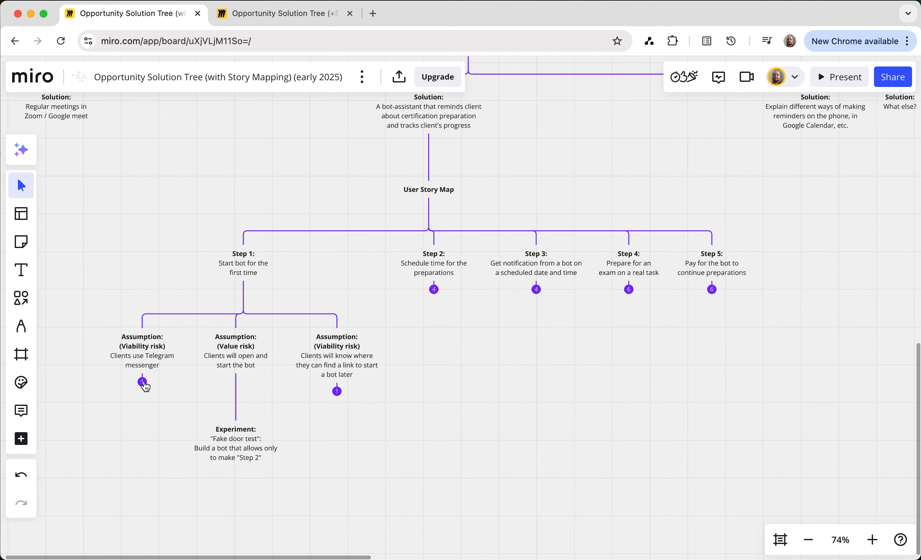
{"action": "left_click", "coordinate": [143, 382]}
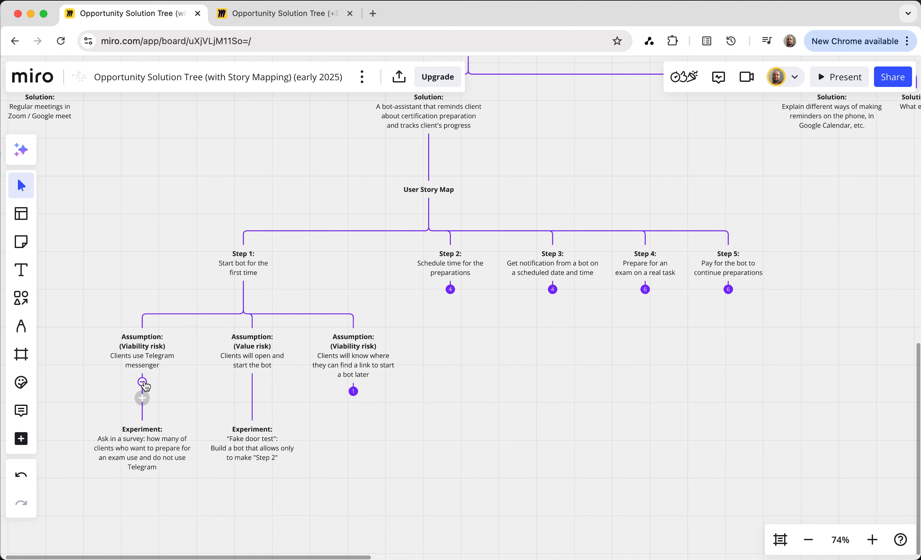
{"action": "left_click", "coordinate": [255, 362]}
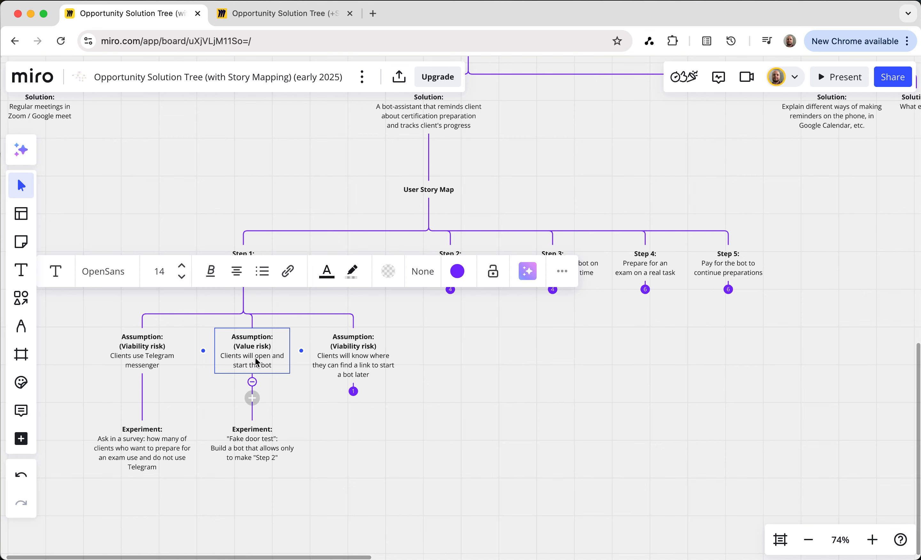
{"action": "left_click", "coordinate": [305, 393]}
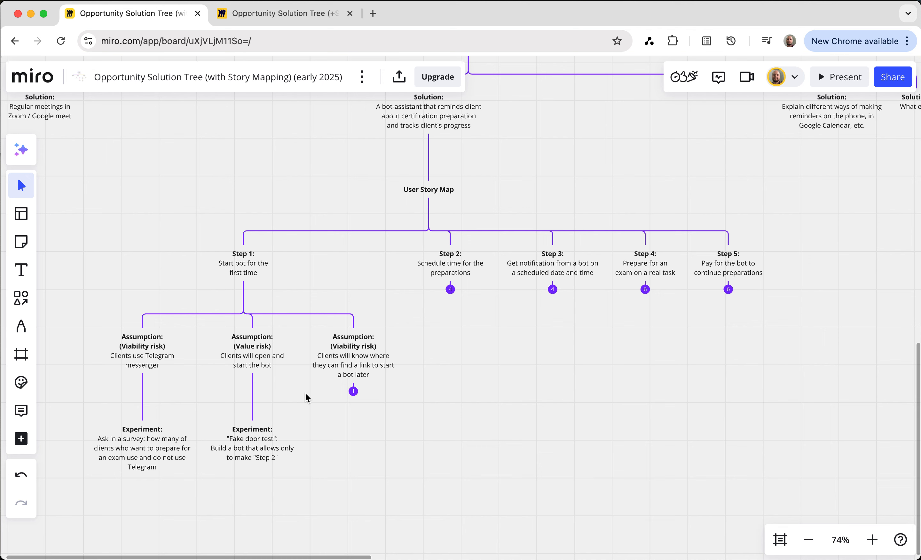
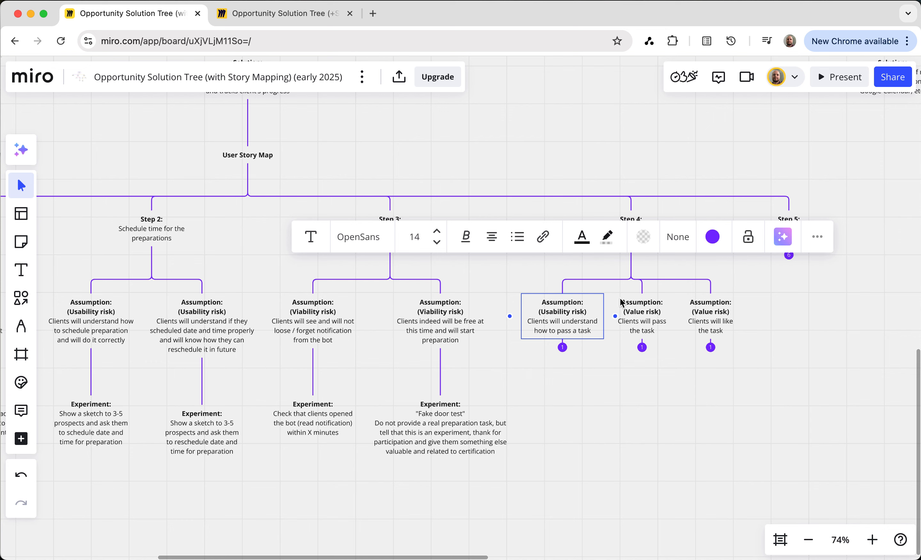
Review Step 4's assumptions that clients will pass and will like the task, and examine Step 5 about paying for the bot
{"action": "left_click", "coordinate": [650, 331]}
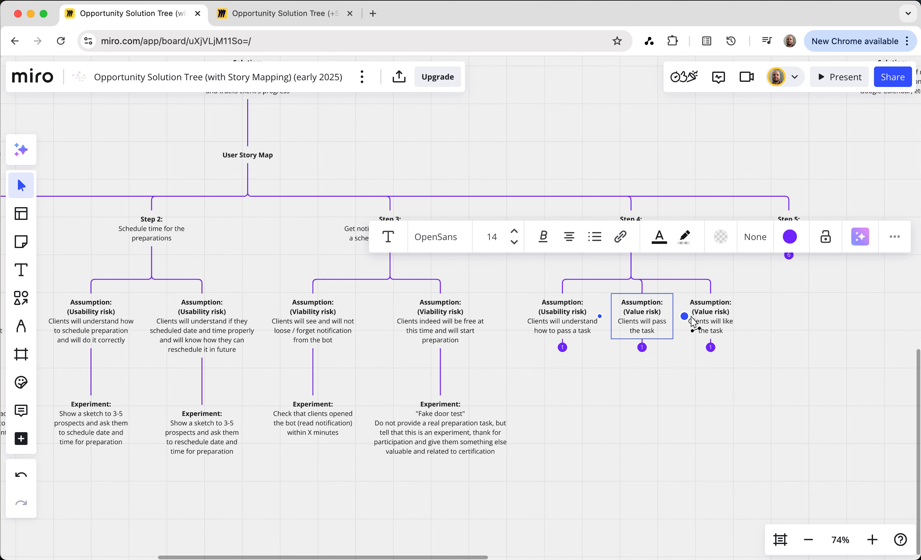
{"action": "left_click", "coordinate": [714, 328]}
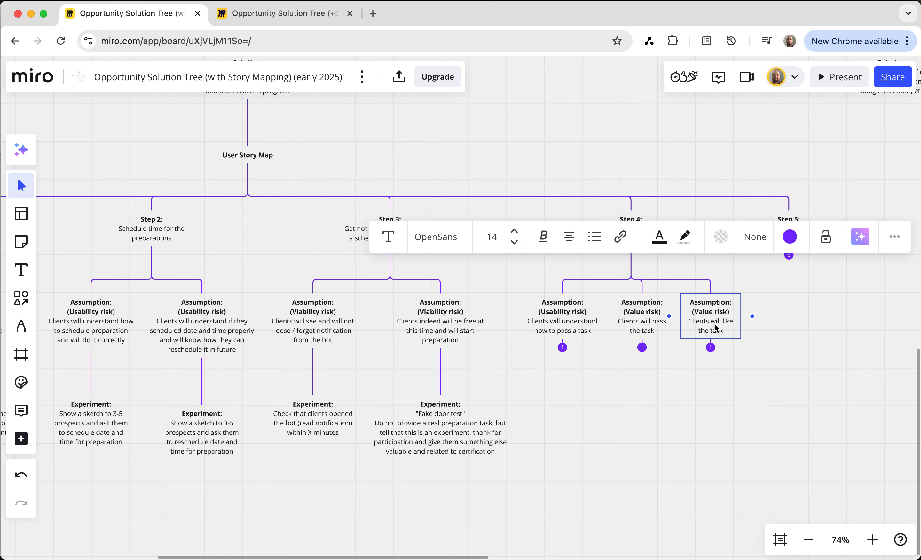
{"action": "left_click", "coordinate": [764, 336]}
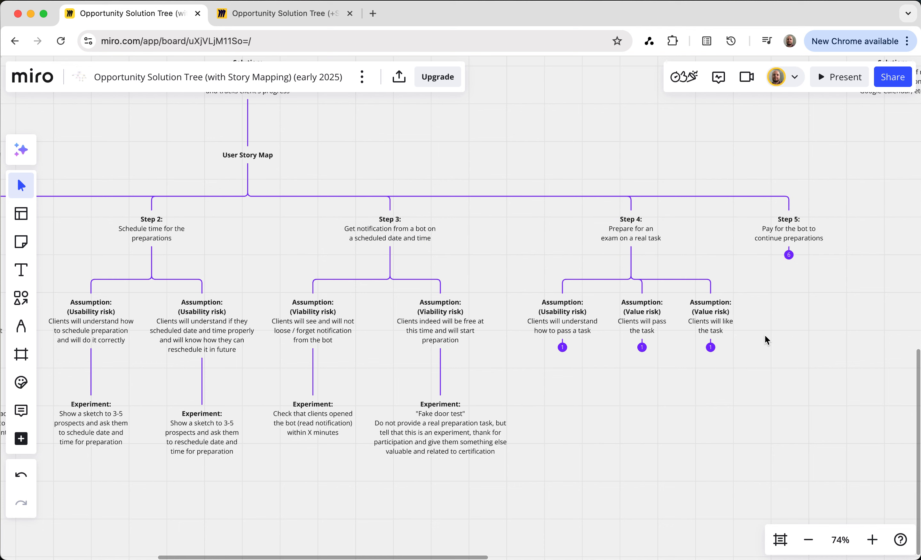
{"action": "left_click", "coordinate": [794, 238]}
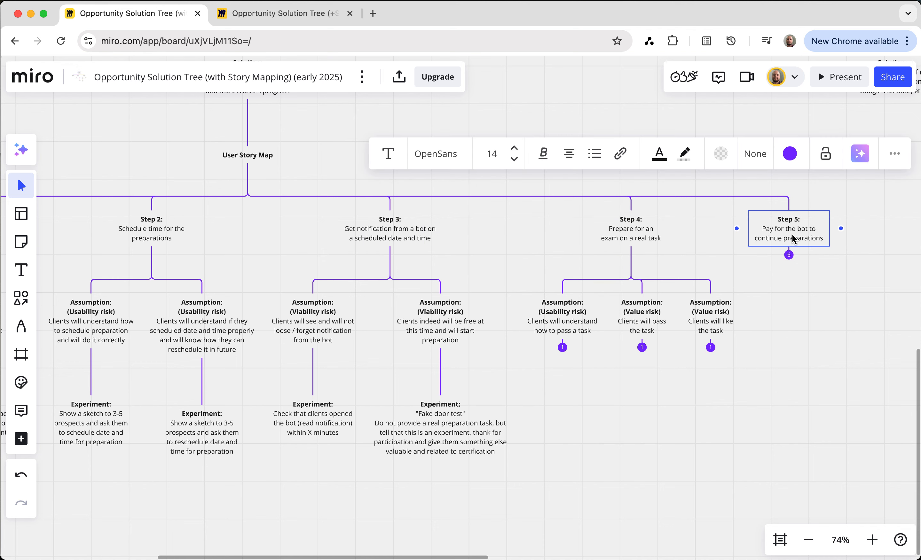
{"action": "left_click", "coordinate": [794, 286]}
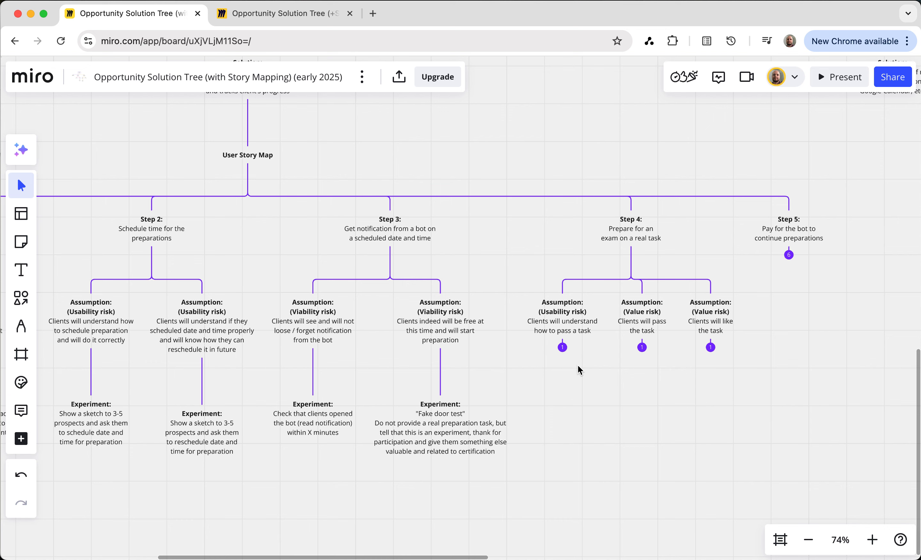
Expand the experiments beneath all three Step 4 assumptions: understanding how to pass, passing, and liking the task
{"action": "left_click", "coordinate": [562, 347]}
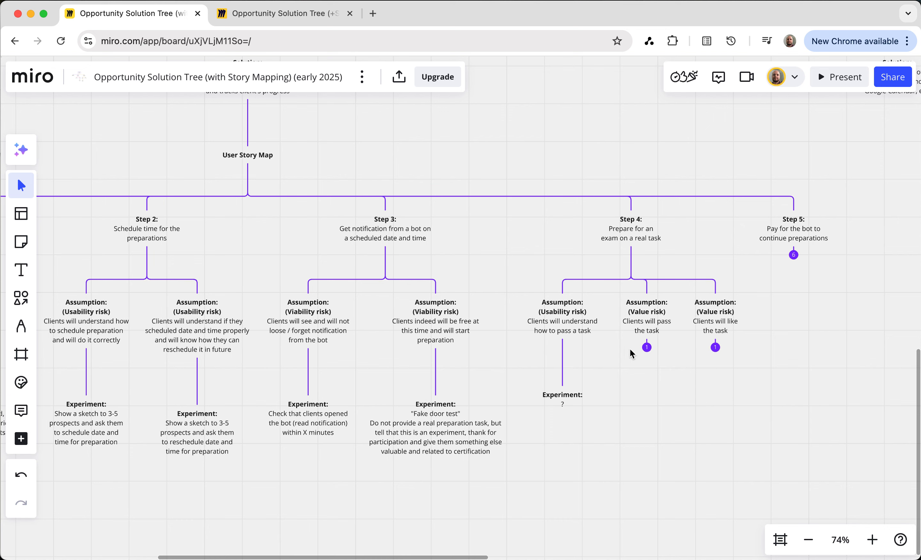
{"action": "left_click", "coordinate": [647, 347]}
{"action": "left_click", "coordinate": [730, 348]}
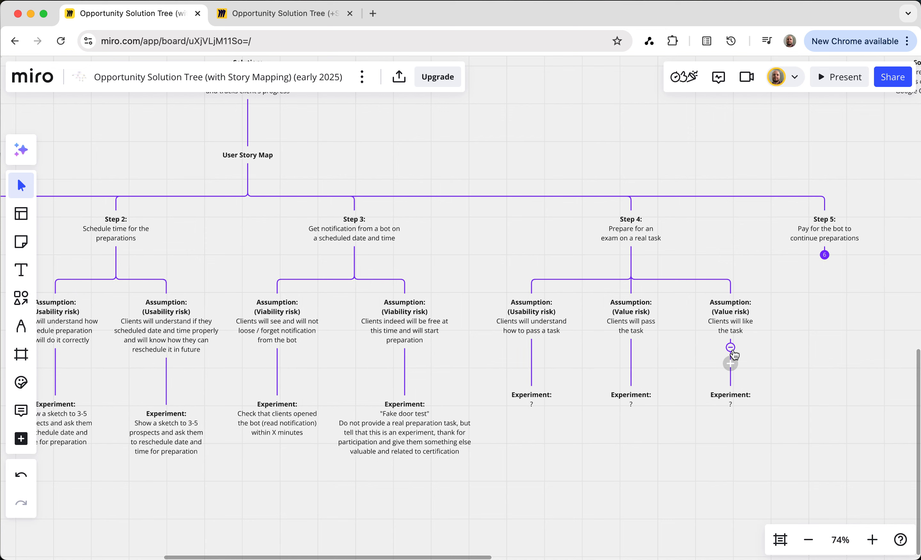
{"action": "left_click", "coordinate": [688, 410]}
{"action": "left_click", "coordinate": [657, 438]}
Expand the assumptions of Step 5, "Pay for the bot to continue preparations", and the experiment beneath each of them
{"action": "left_click", "coordinate": [824, 256]}
{"action": "scroll", "coordinate": [823, 261], "scroll_direction": "right", "scroll_amount": 5}
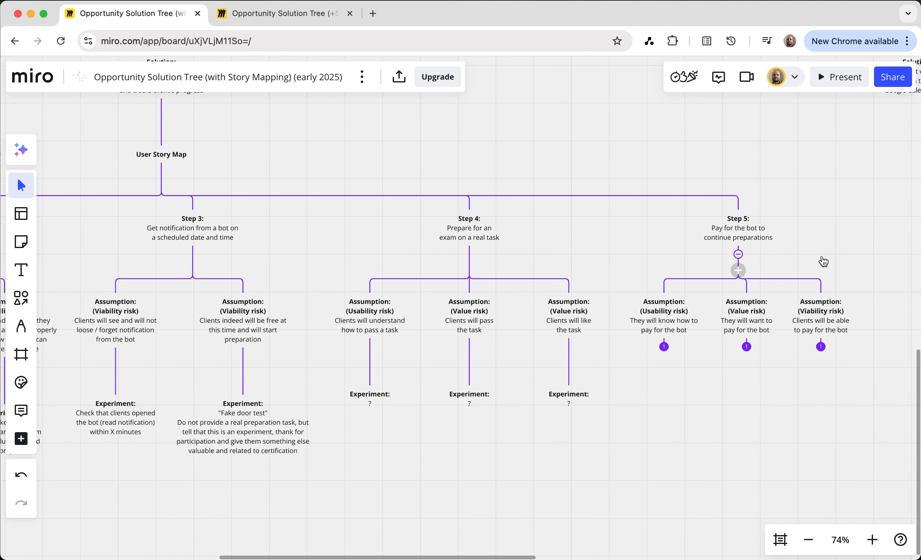
{"action": "scroll", "coordinate": [824, 261], "scroll_direction": "right", "scroll_amount": 1}
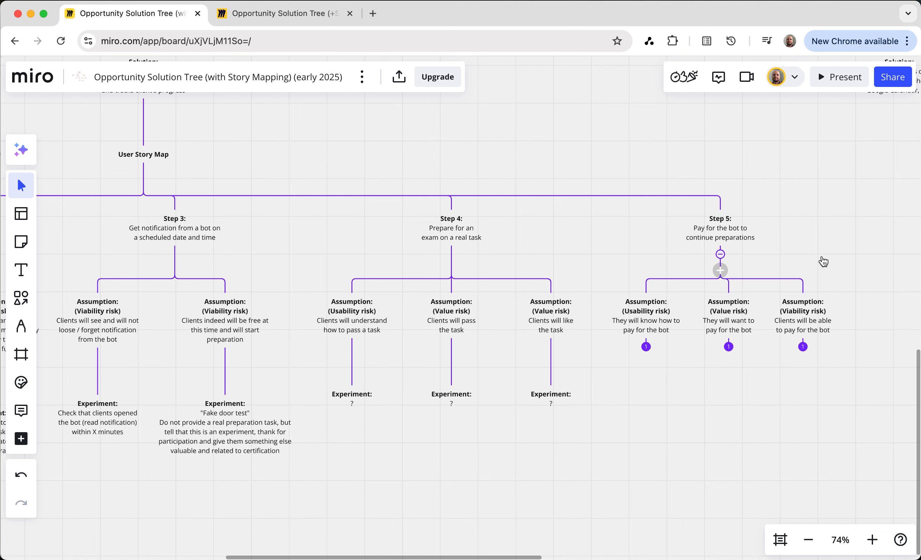
{"action": "left_click", "coordinate": [647, 347]}
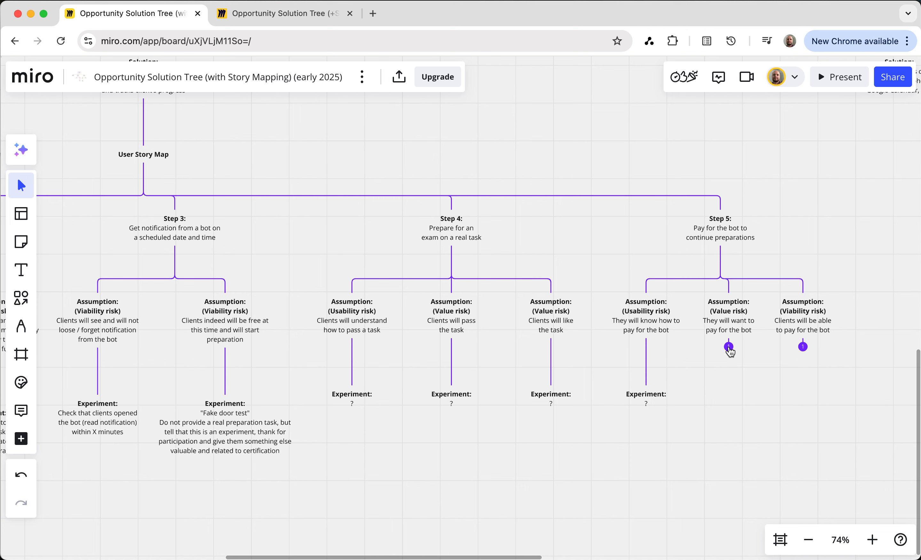
{"action": "left_click", "coordinate": [729, 346]}
{"action": "left_click", "coordinate": [803, 346]}
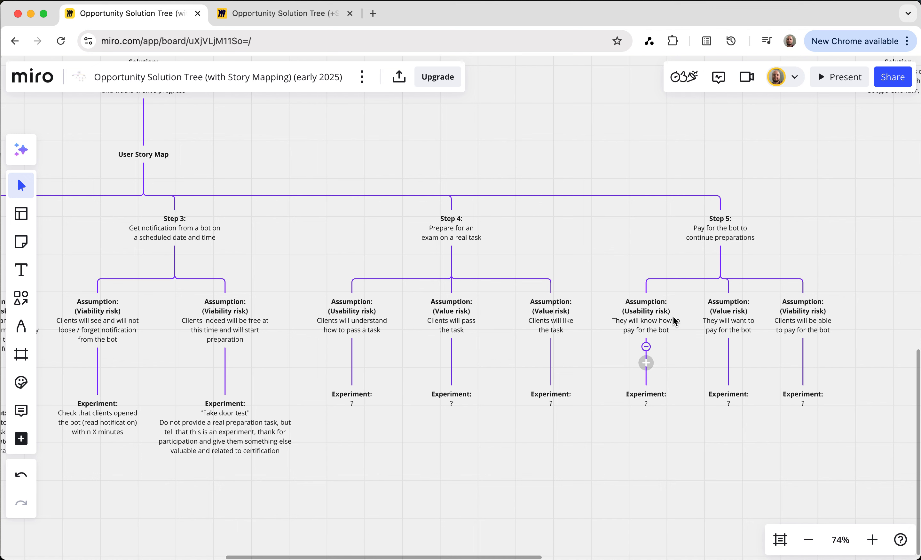
Review Step 5's value and viability assumptions about clients wanting to pay and being able to pay for the bot
{"action": "left_click", "coordinate": [735, 324]}
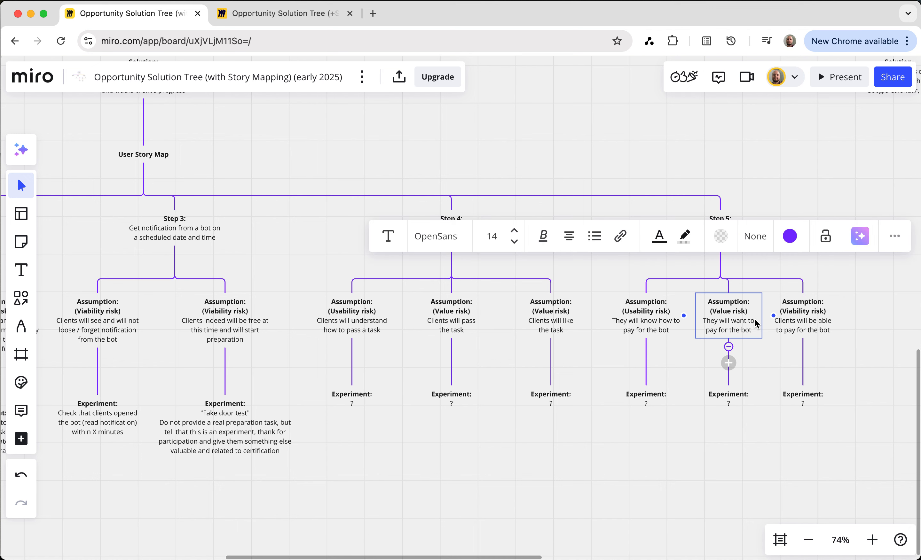
{"action": "left_click", "coordinate": [758, 361]}
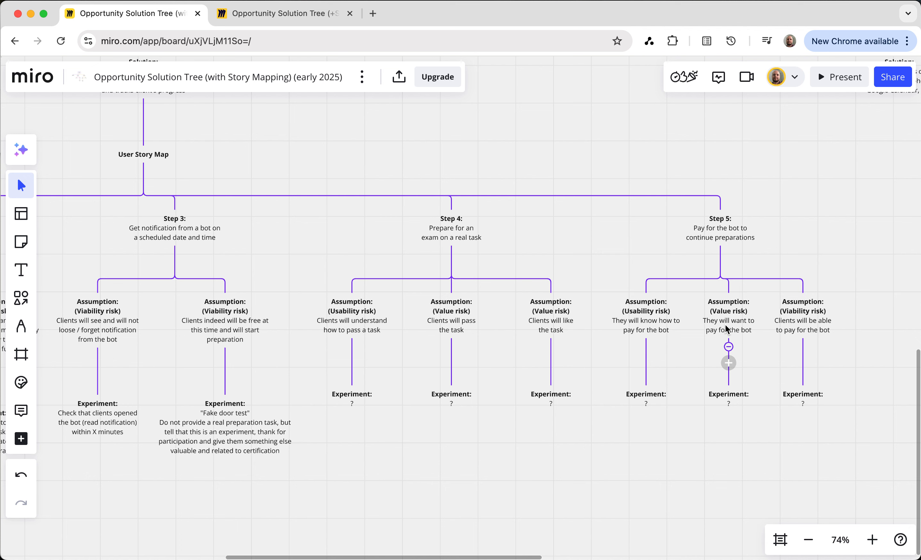
{"action": "left_click", "coordinate": [811, 326]}
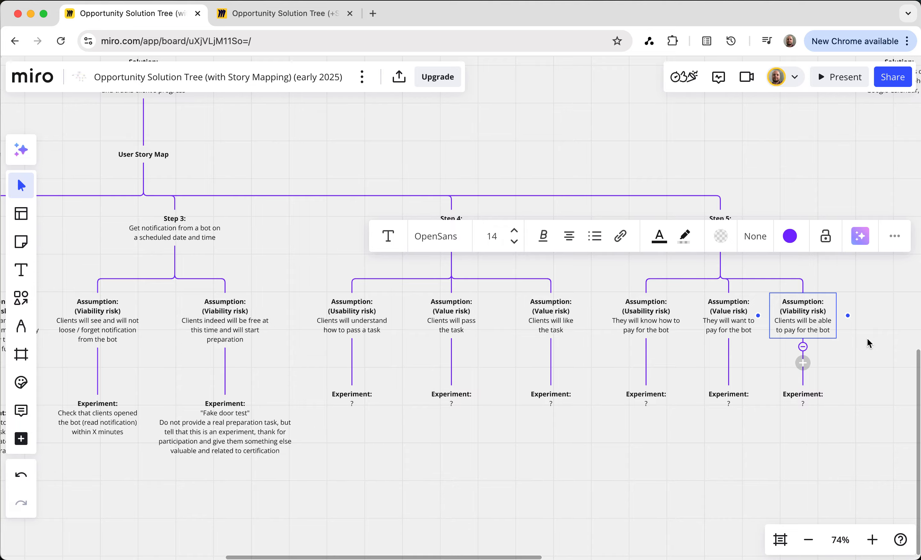
{"action": "left_click", "coordinate": [771, 455]}
Review the bot-assistant solution, Step 1's Telegram assumption and the three Step 1 experiments within the whole tree
{"action": "scroll", "coordinate": [771, 456], "scroll_direction": "down", "scroll_amount": 10}
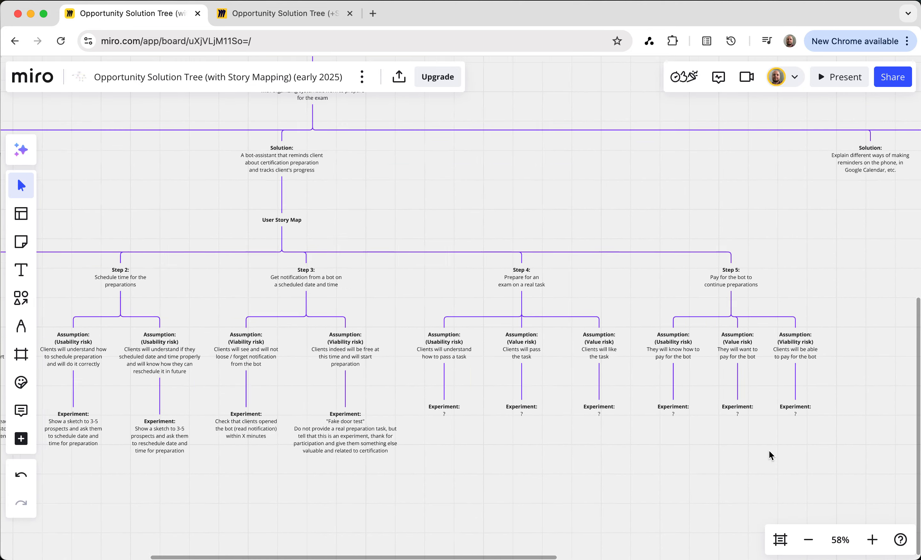
{"action": "scroll", "coordinate": [798, 360], "scroll_direction": "down", "scroll_amount": 3}
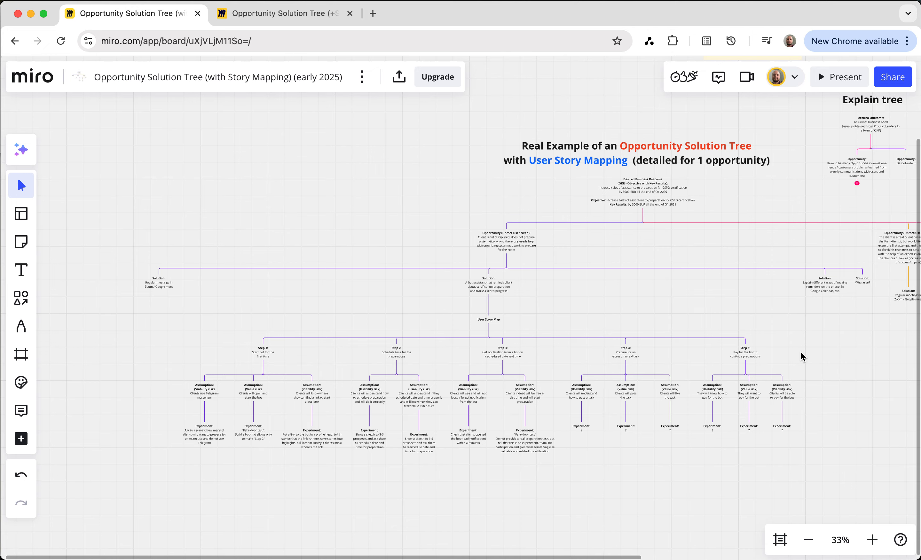
{"action": "scroll", "coordinate": [802, 357], "scroll_direction": "right", "scroll_amount": 3}
{"action": "scroll", "coordinate": [802, 357], "scroll_direction": "right", "scroll_amount": 2}
{"action": "scroll", "coordinate": [802, 357], "scroll_direction": "down", "scroll_amount": 1}
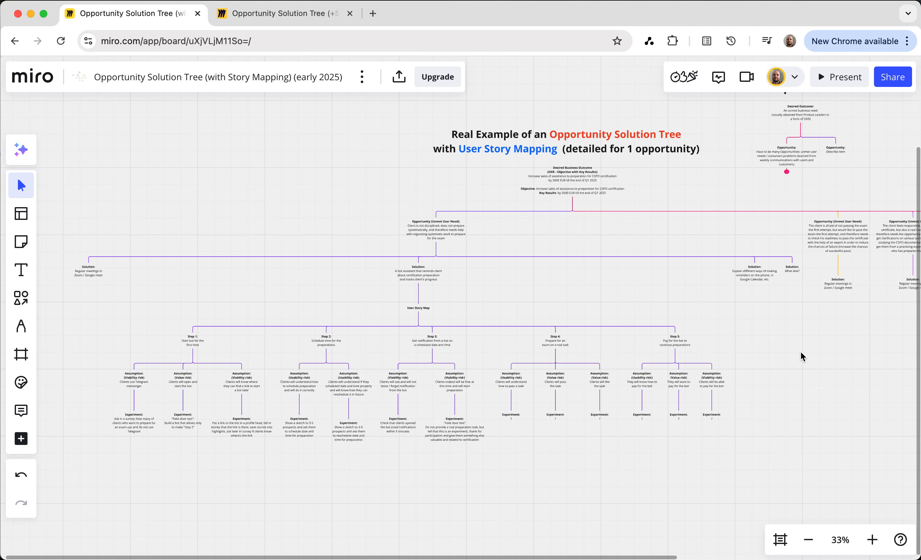
{"action": "scroll", "coordinate": [802, 357], "scroll_direction": "right", "scroll_amount": 1}
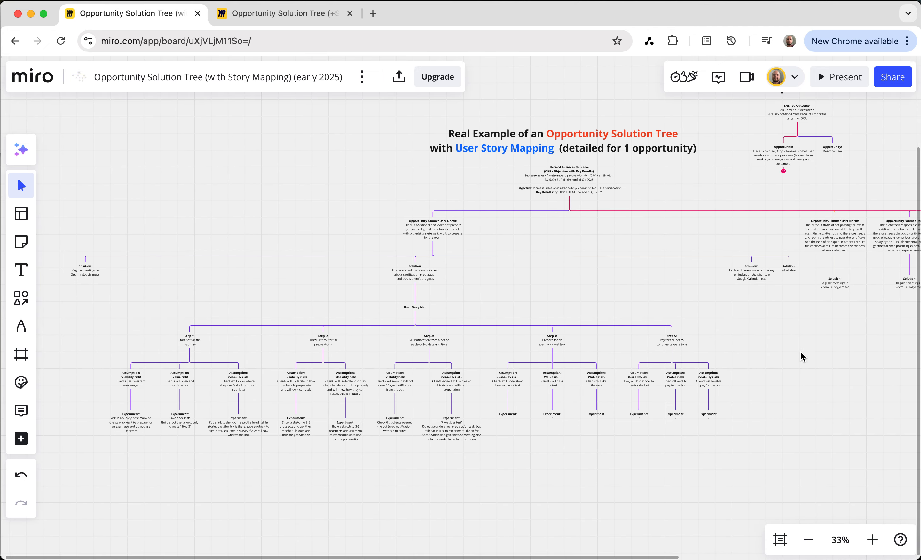
{"action": "left_click", "coordinate": [416, 275]}
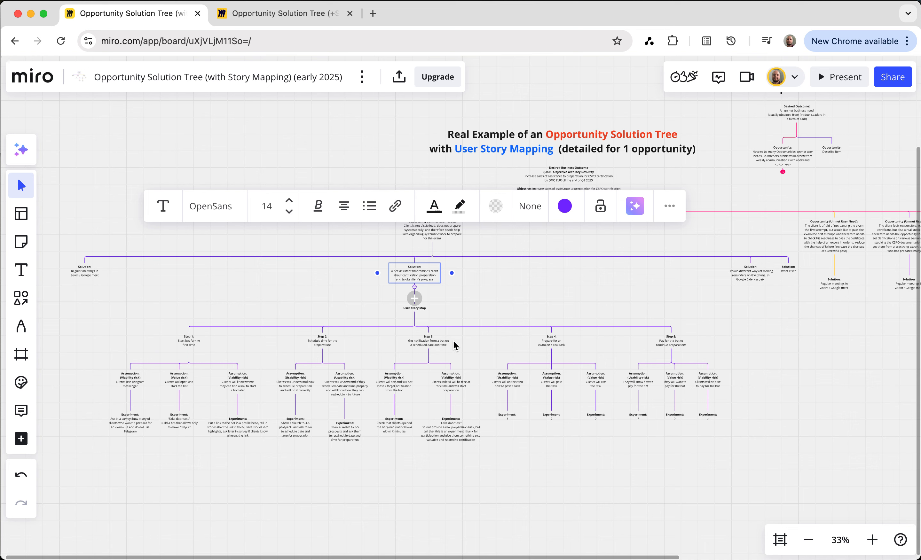
{"action": "left_click", "coordinate": [130, 383]}
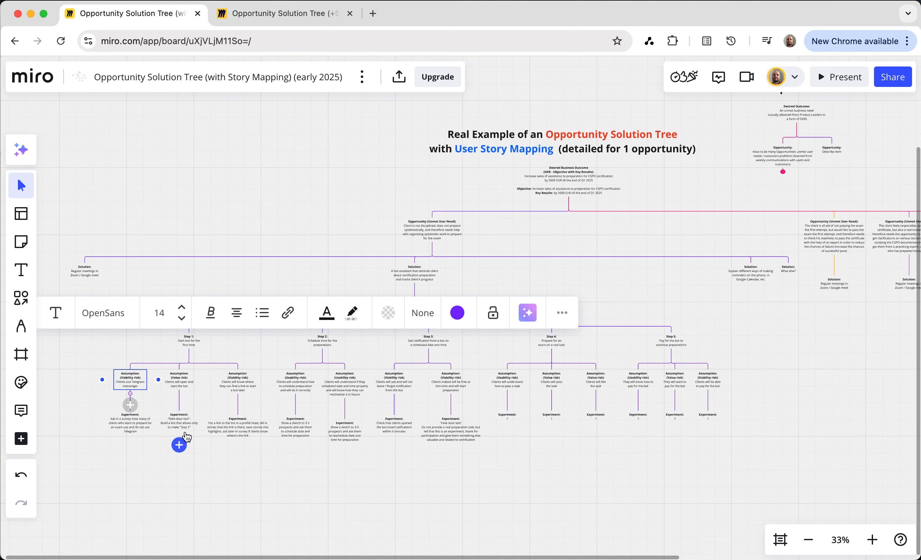
{"action": "left_click", "coordinate": [136, 428]}
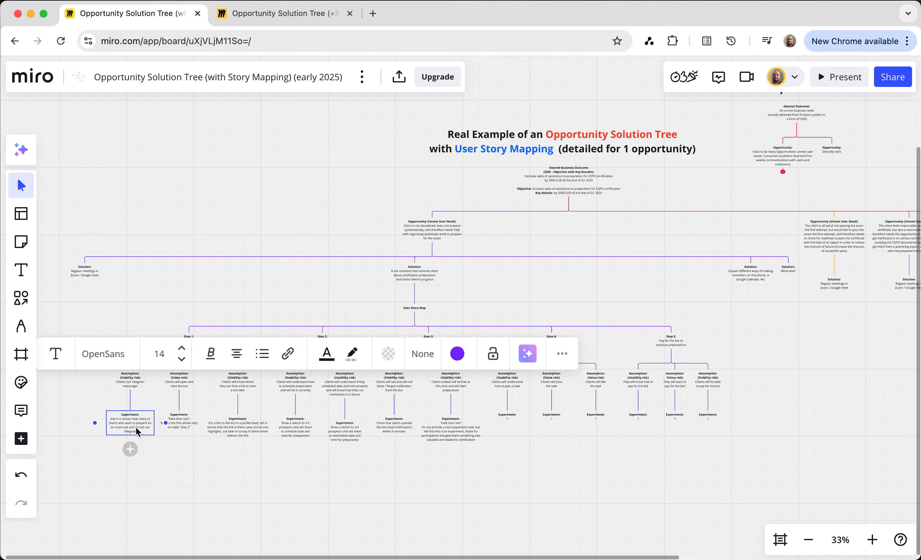
{"action": "left_click", "coordinate": [180, 429]}
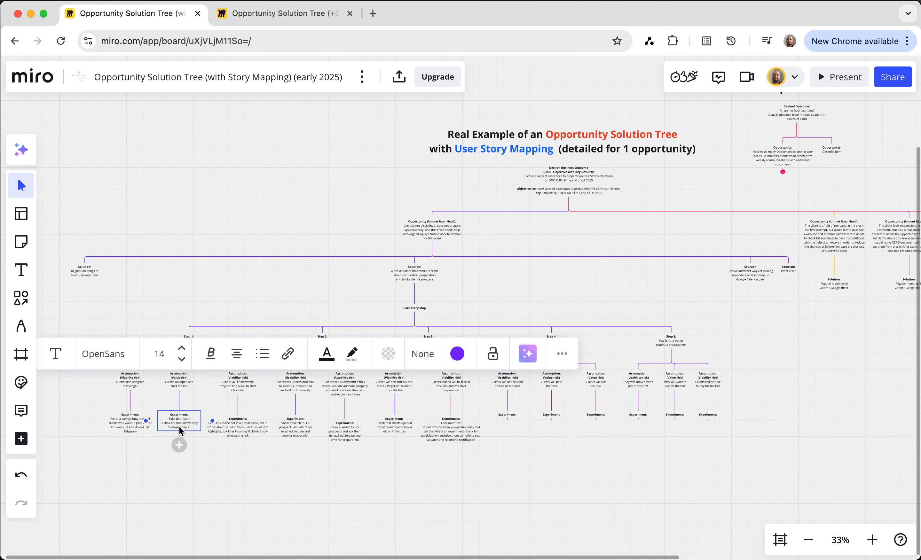
{"action": "left_click", "coordinate": [233, 433]}
{"action": "left_click", "coordinate": [415, 290]}
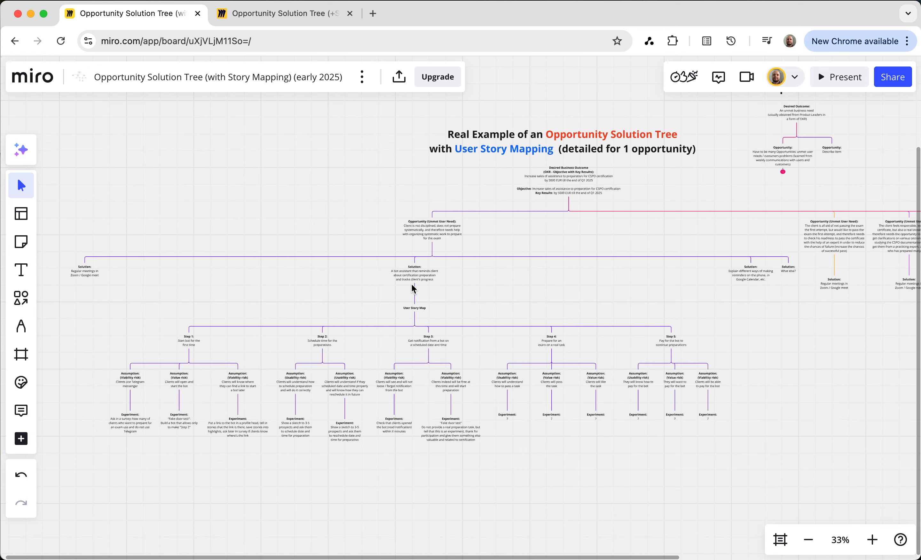
Trace the bot-assistant solution down to its three Step 1 assumptions about Telegram, starting the bot and finding its link
{"action": "left_click", "coordinate": [421, 282]}
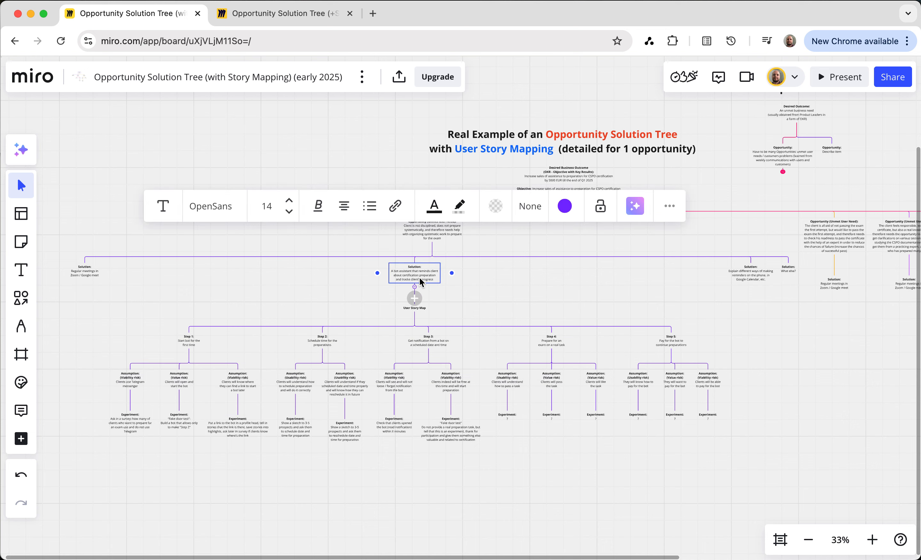
{"action": "left_click", "coordinate": [132, 381]}
{"action": "left_click", "coordinate": [179, 383]}
{"action": "left_click", "coordinate": [234, 381]}
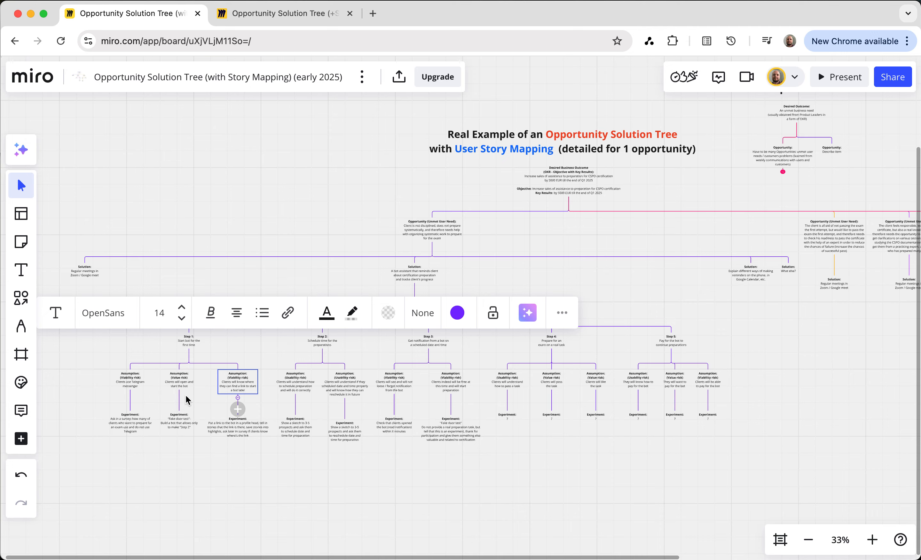
Collapse the experiment beneath the Step 1 assumption "Clients use Telegram messenger"
{"action": "scroll", "coordinate": [187, 397], "scroll_direction": "up", "scroll_amount": 2}
{"action": "scroll", "coordinate": [186, 396], "scroll_direction": "up", "scroll_amount": 5}
{"action": "scroll", "coordinate": [178, 395], "scroll_direction": "left", "scroll_amount": 2}
{"action": "left_click", "coordinate": [138, 361]}
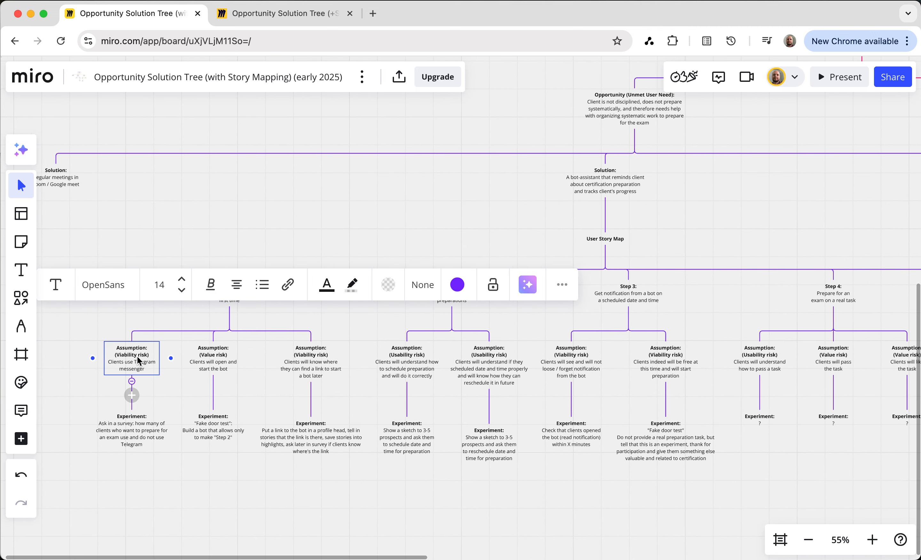
{"action": "left_click", "coordinate": [132, 381]}
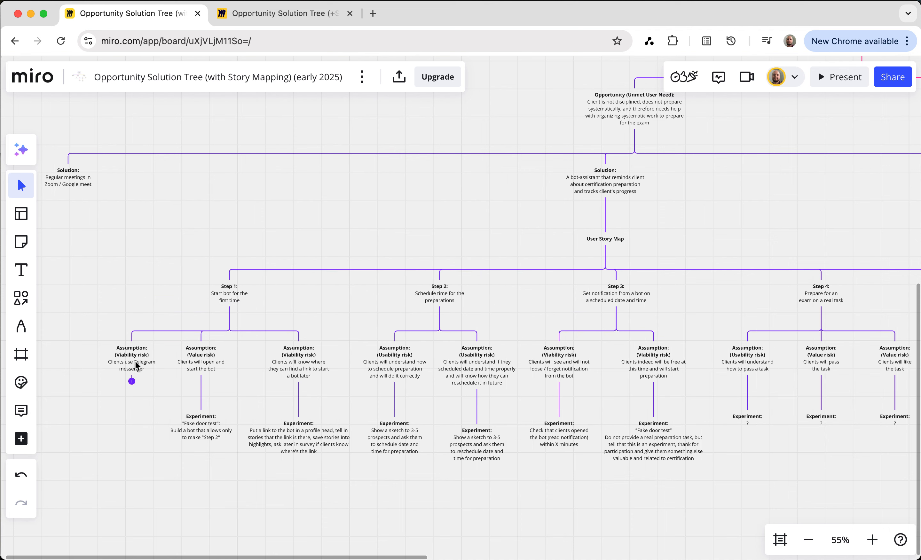
Examine Step 1's fake door test and bot link experiments, and both Step 2 usability assumptions about scheduling preparation
{"action": "left_click", "coordinate": [198, 433]}
{"action": "left_click", "coordinate": [266, 434]}
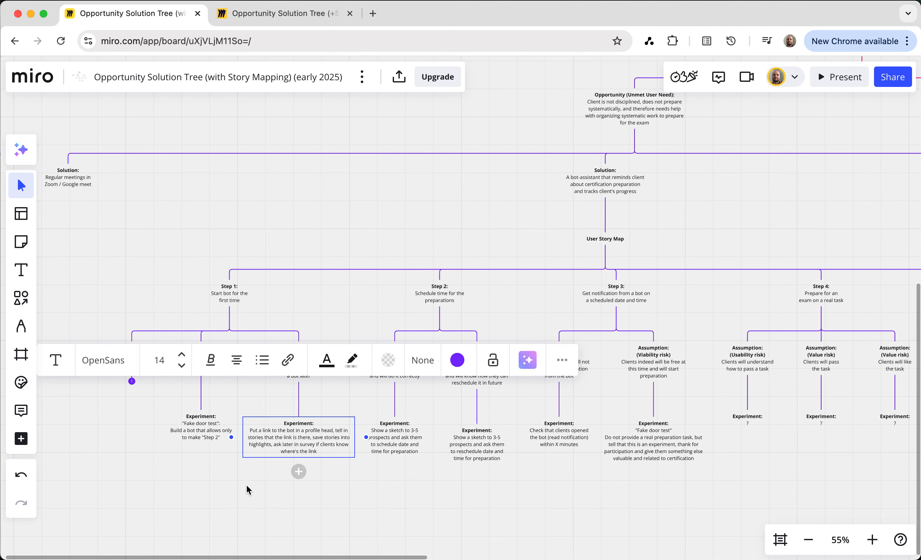
{"action": "left_click", "coordinate": [246, 488]}
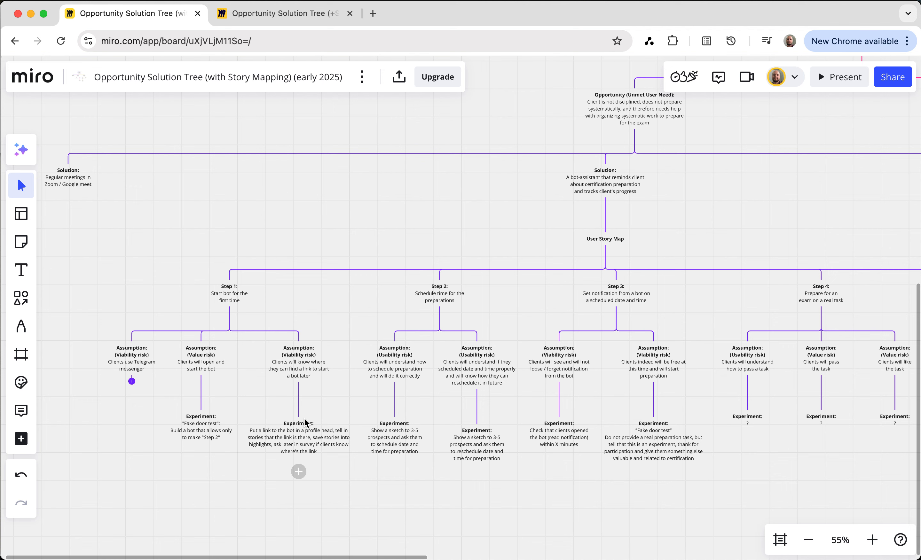
{"action": "left_click", "coordinate": [404, 364]}
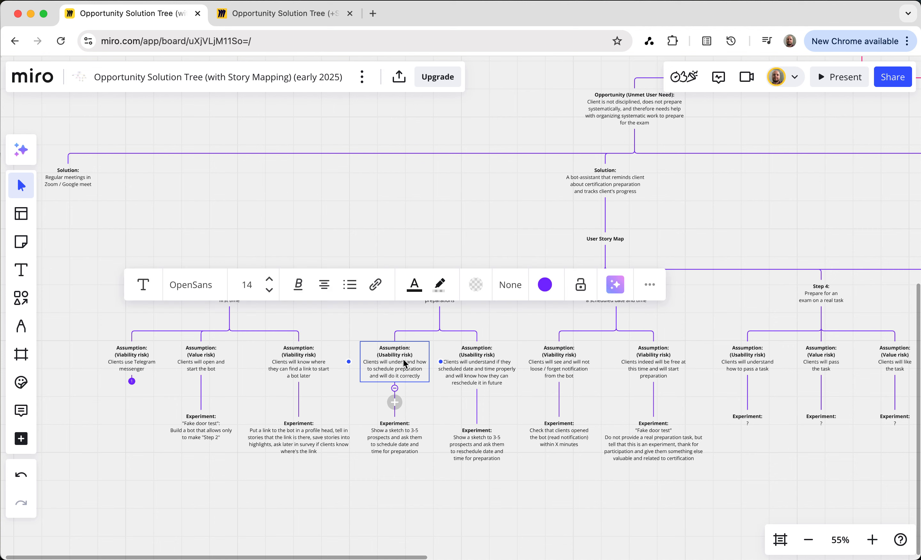
{"action": "left_click", "coordinate": [477, 359]}
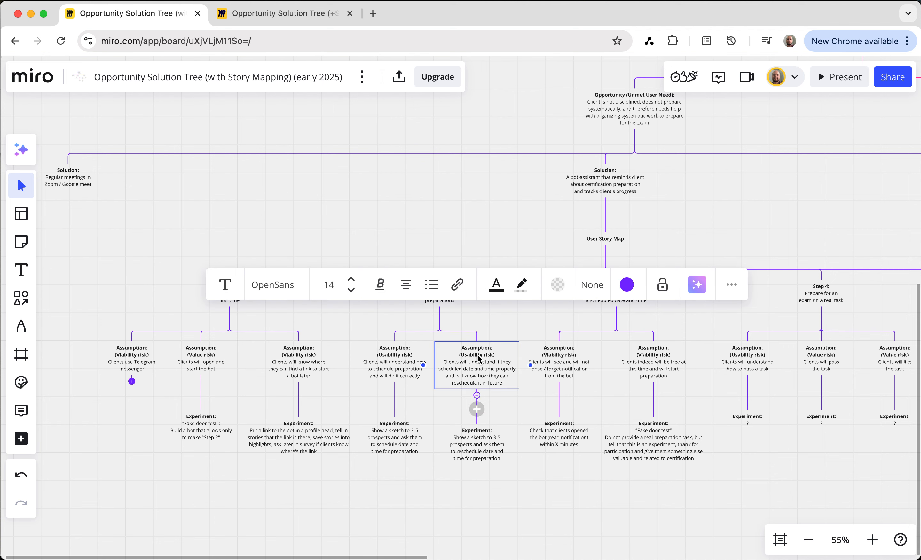
{"action": "left_click", "coordinate": [434, 410]}
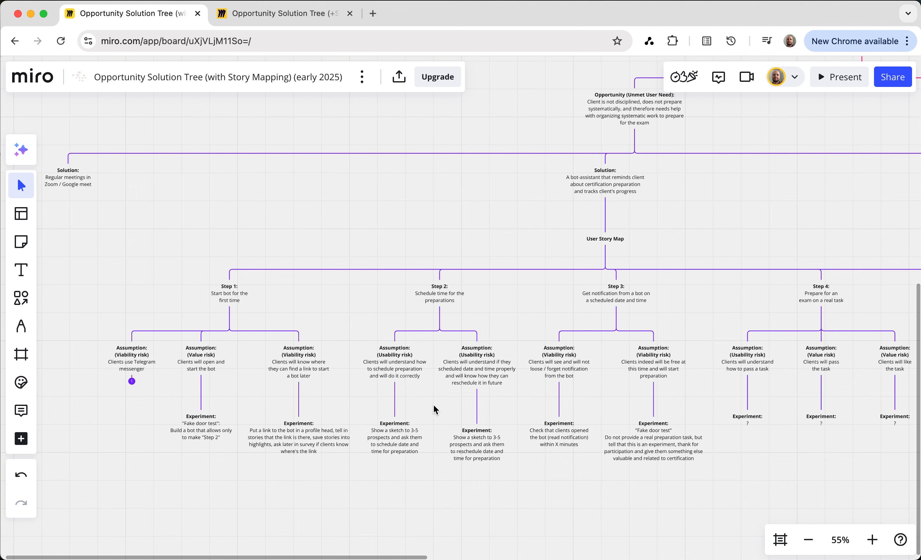
Collapse the experiments beneath both Step 2 usability assumptions about scheduling and rescheduling the preparation
{"action": "mouse_move", "coordinate": [402, 359]}
{"action": "left_click", "coordinate": [395, 389]}
{"action": "left_click", "coordinate": [478, 377]}
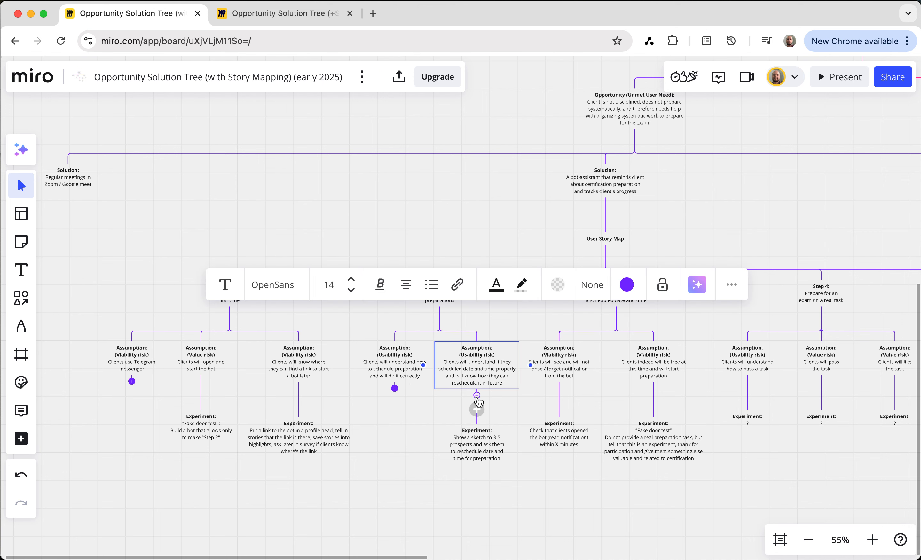
{"action": "left_click", "coordinate": [477, 395]}
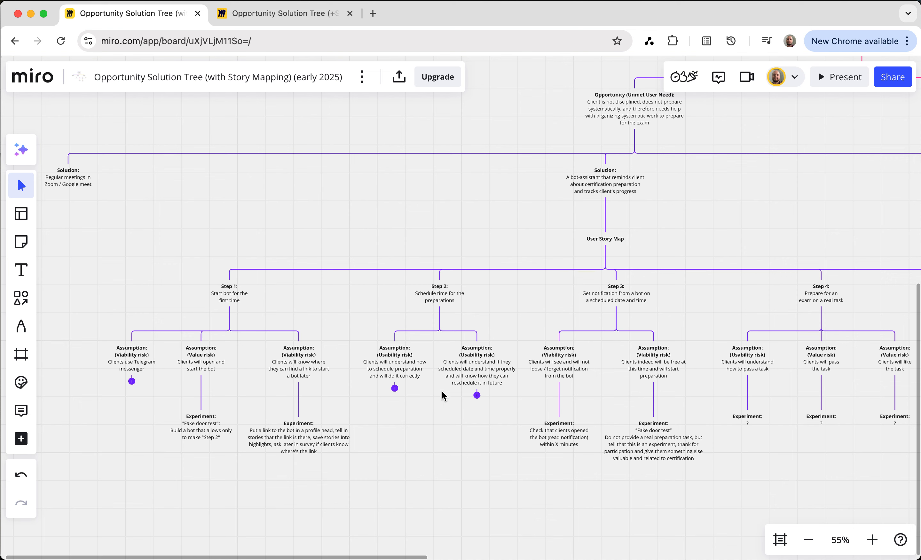
Review the two open Step 1 experiments: the "Fake door test" bot and the bot link in the profile head
{"action": "scroll", "coordinate": [520, 373], "scroll_direction": "right", "scroll_amount": 1}
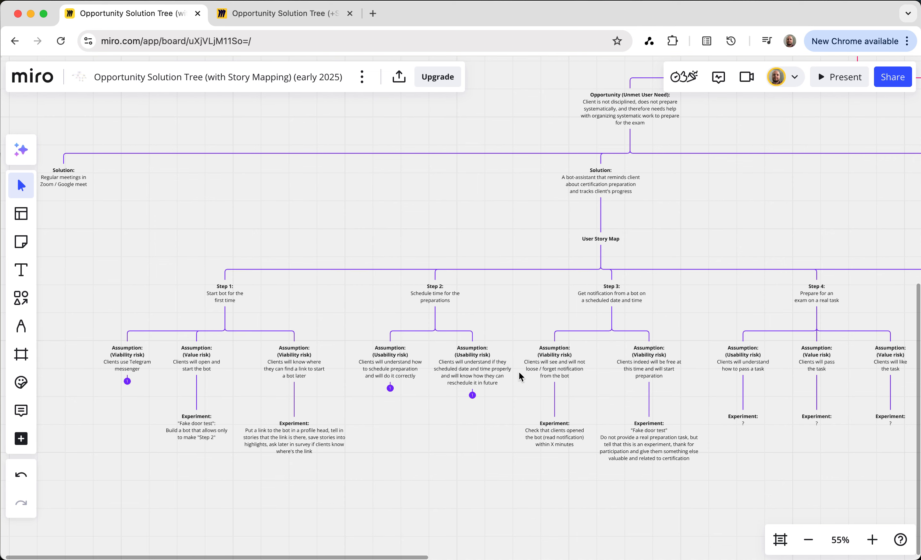
{"action": "scroll", "coordinate": [520, 376], "scroll_direction": "right", "scroll_amount": 2}
{"action": "scroll", "coordinate": [519, 376], "scroll_direction": "down", "scroll_amount": 5}
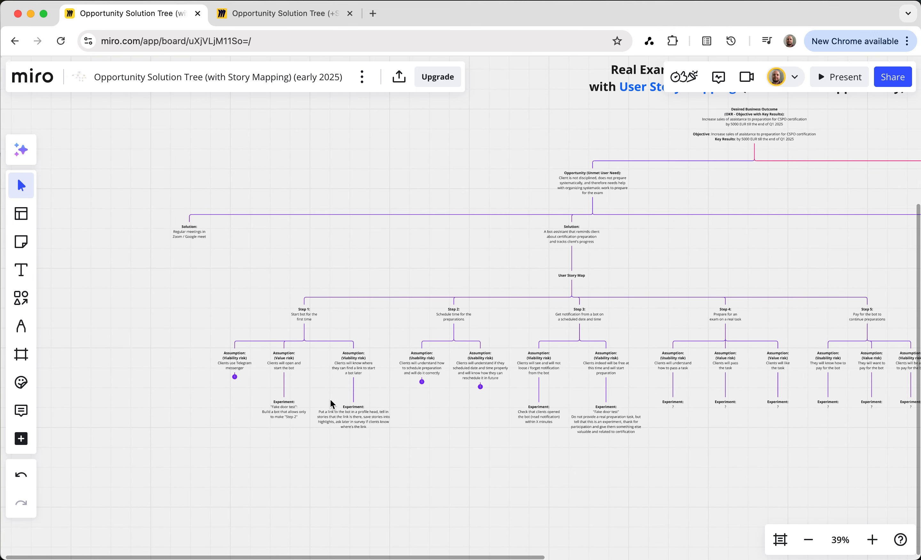
{"action": "left_click", "coordinate": [285, 411]}
{"action": "left_click", "coordinate": [358, 424]}
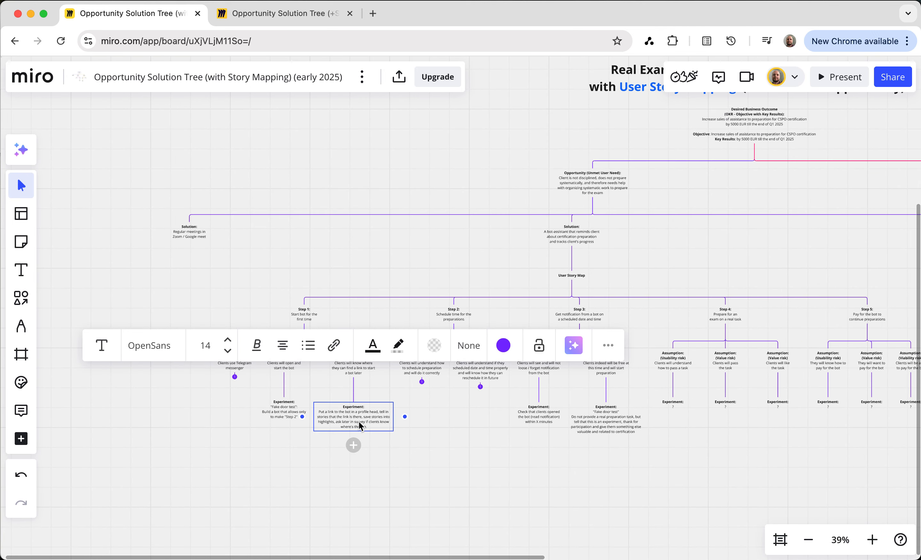
{"action": "left_click", "coordinate": [247, 451]}
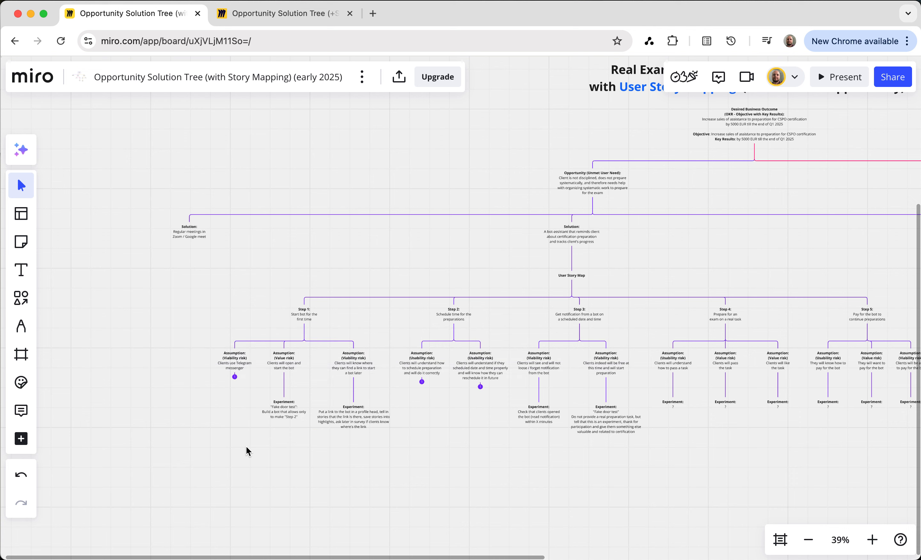
Examine the Step 3 notification node, the bot-assistant solution above the User Story Map, and the Step 5 payment node
{"action": "scroll", "coordinate": [437, 438], "scroll_direction": "right", "scroll_amount": 3}
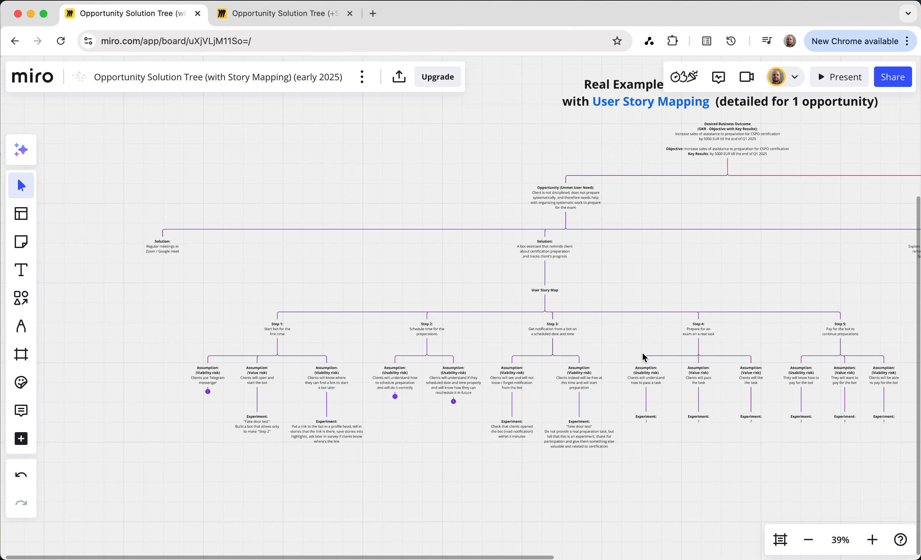
{"action": "left_click", "coordinate": [558, 329]}
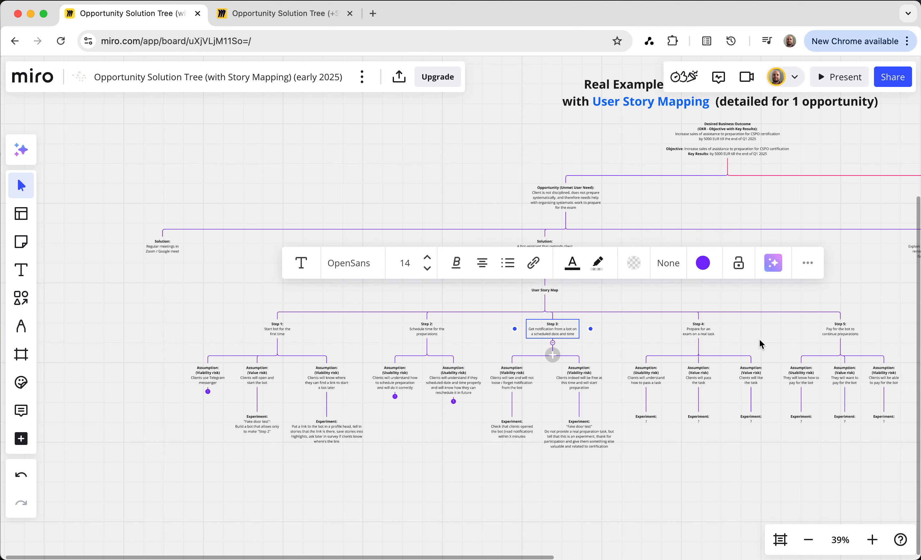
{"action": "left_click", "coordinate": [622, 305]}
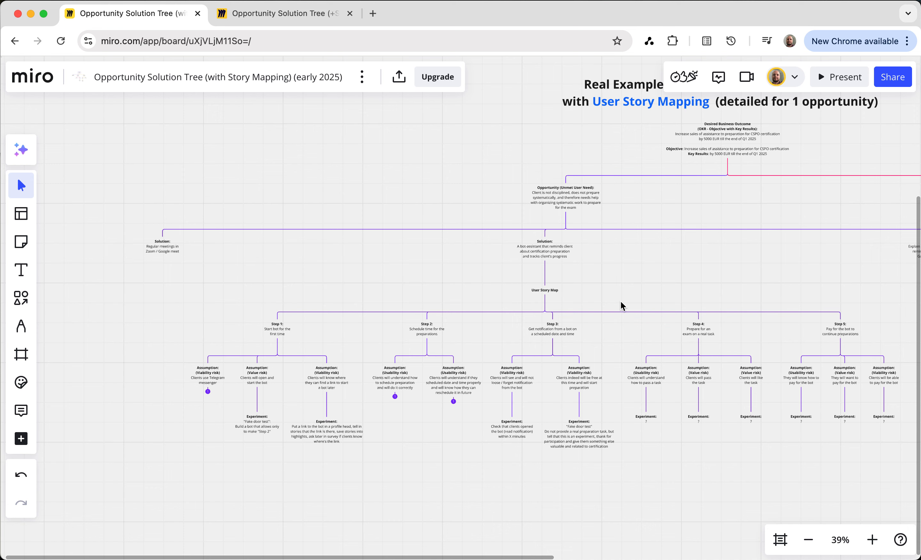
{"action": "left_click", "coordinate": [544, 256]}
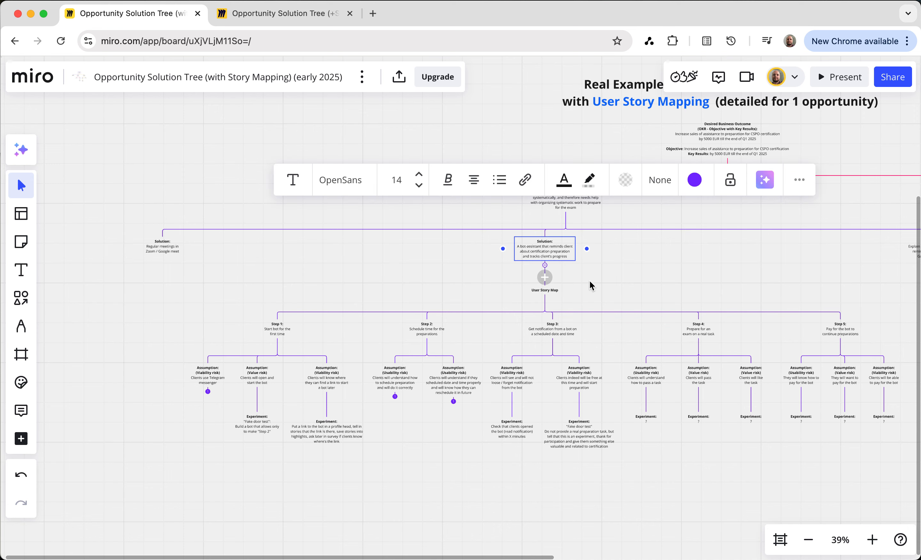
{"action": "scroll", "coordinate": [592, 284], "scroll_direction": "right", "scroll_amount": 3}
{"action": "scroll", "coordinate": [592, 285], "scroll_direction": "up", "scroll_amount": 2}
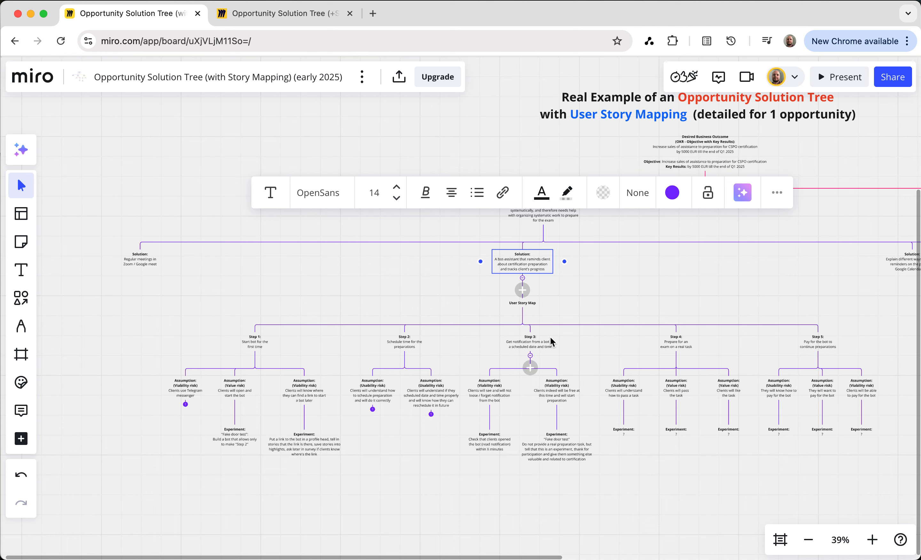
{"action": "left_click", "coordinate": [820, 348]}
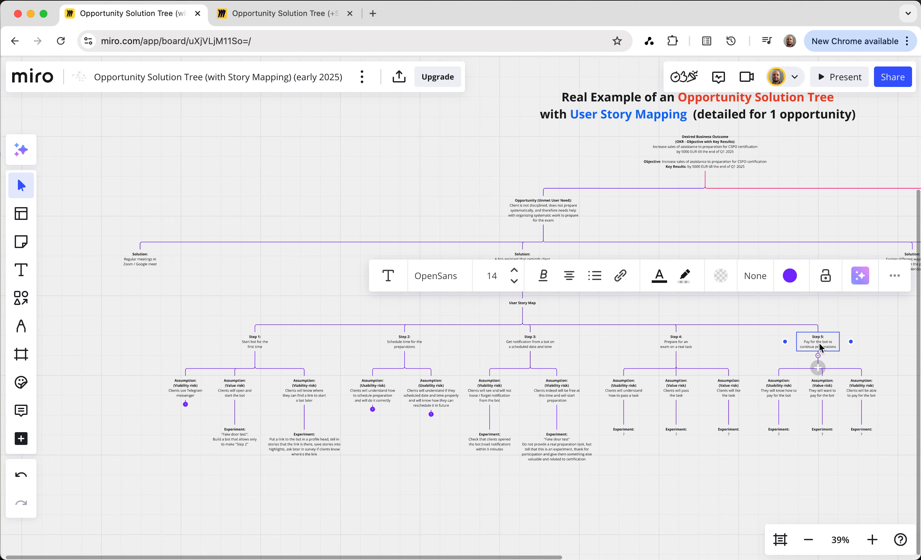